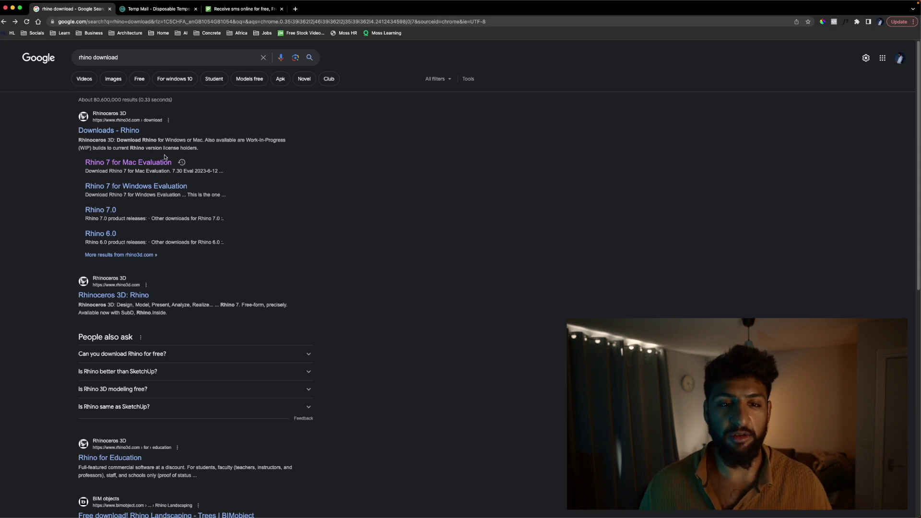
Open the 'Rhino 7 for Mac Evaluation' download page from the rhino download search results.
click(139, 163)
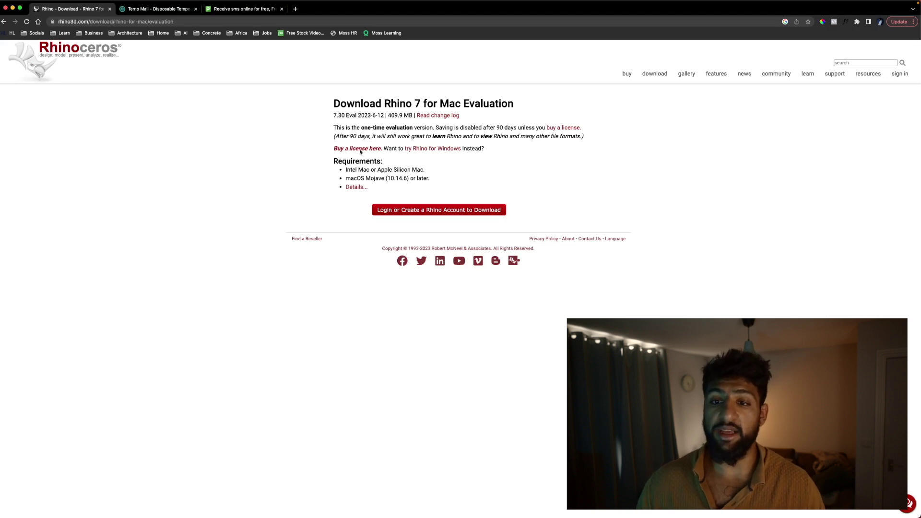
Go to the Rhino account login via 'Login or Create a Rhino Account to Download'.
click(432, 212)
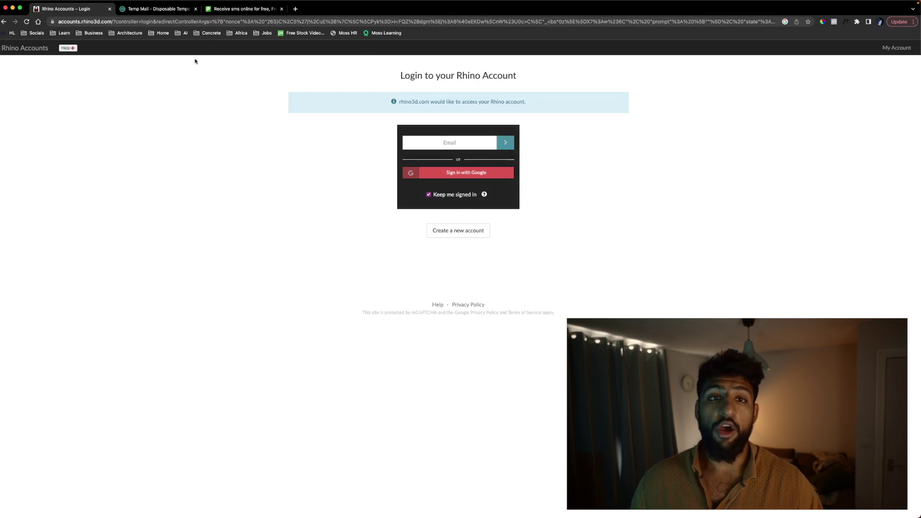
Copy the disposable address from Temp Mail and return to the Rhino Accounts login page.
click(146, 10)
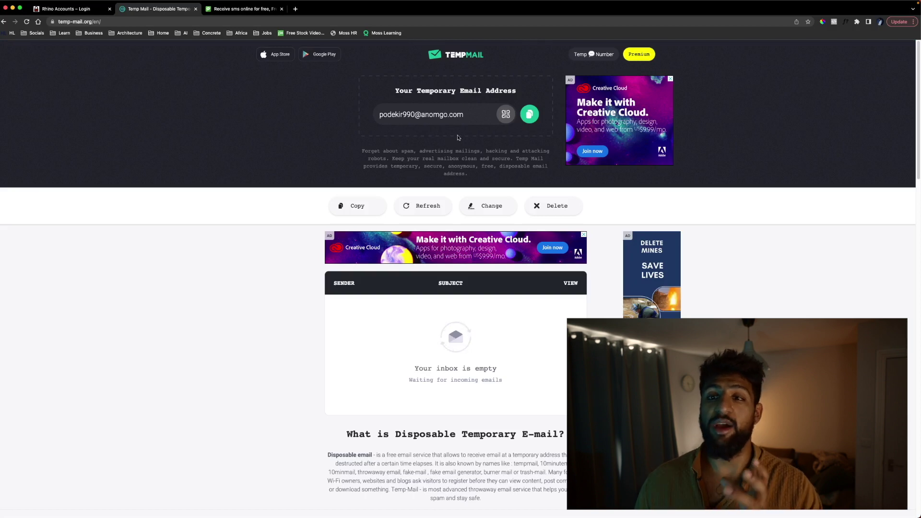
click(531, 115)
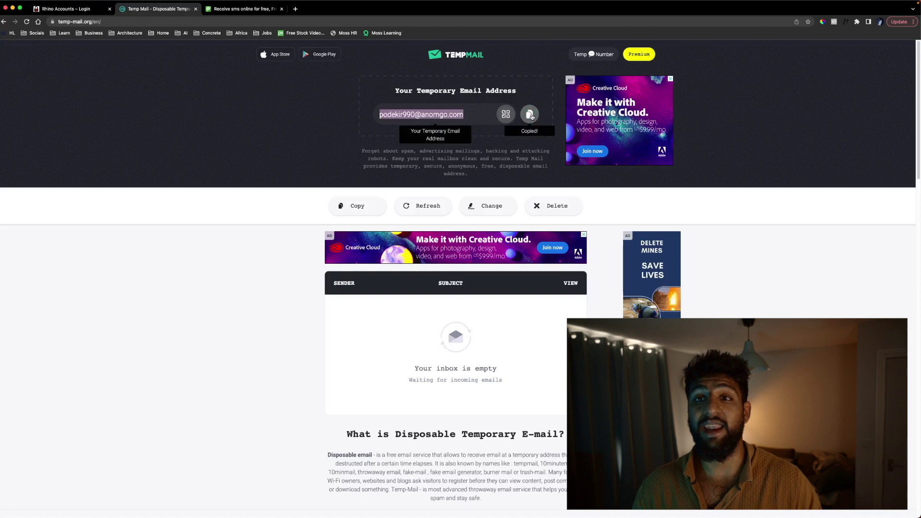
click(67, 9)
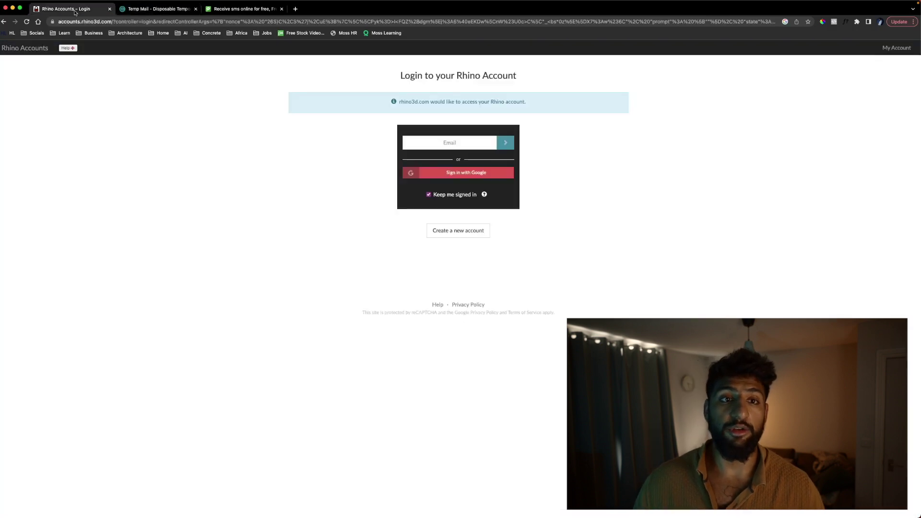
Start a new Rhino account with the temporary email pasted in, then open the free SMS numbers site.
click(472, 231)
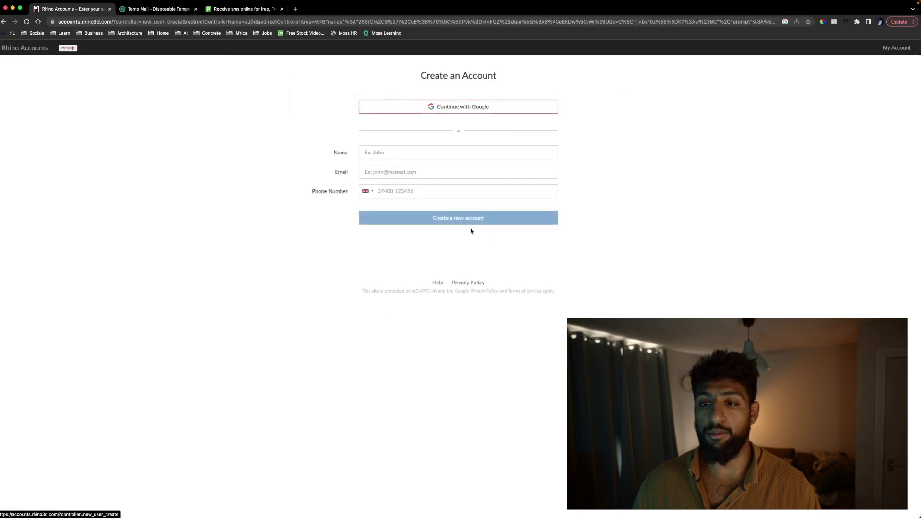
click(432, 173)
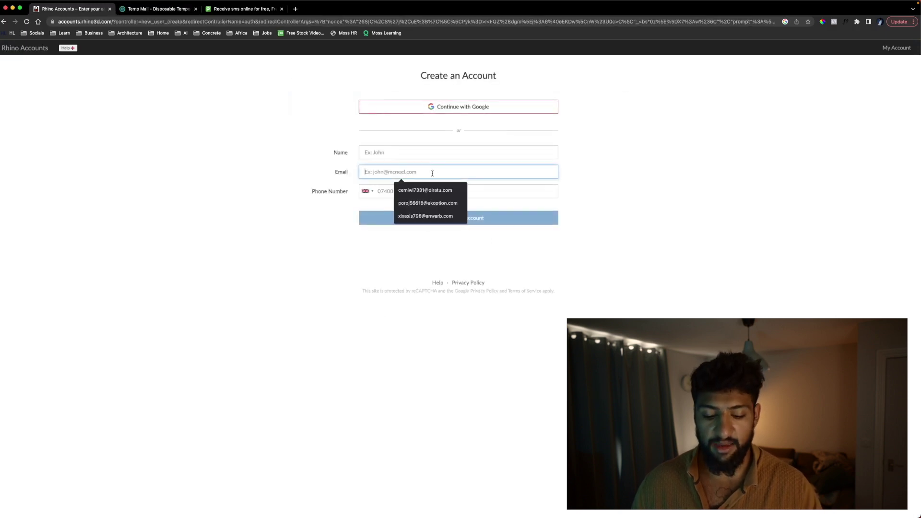
key(super+v)
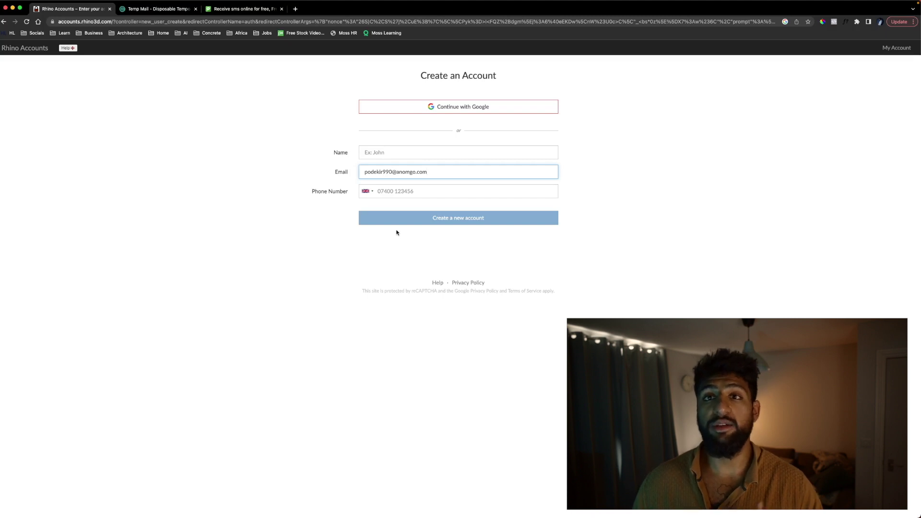
click(244, 9)
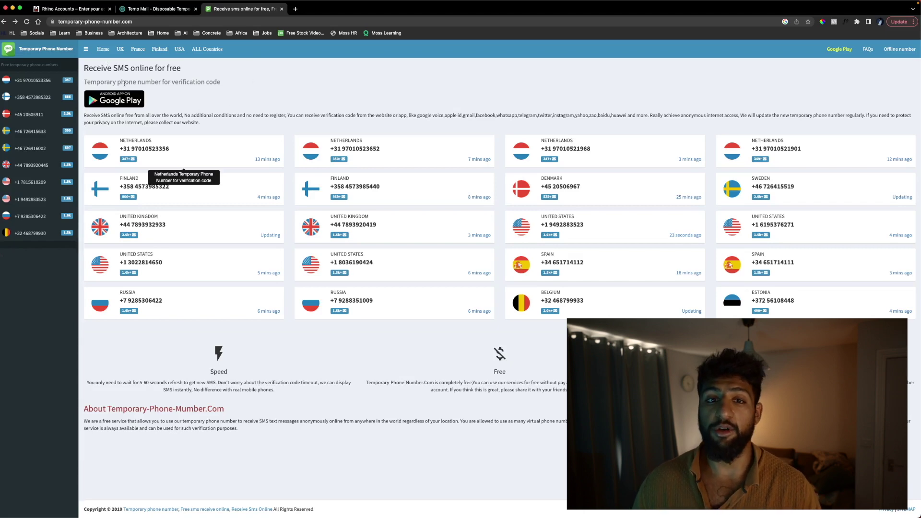
Copy the free UK +44 temporary phone number from its message page.
click(159, 227)
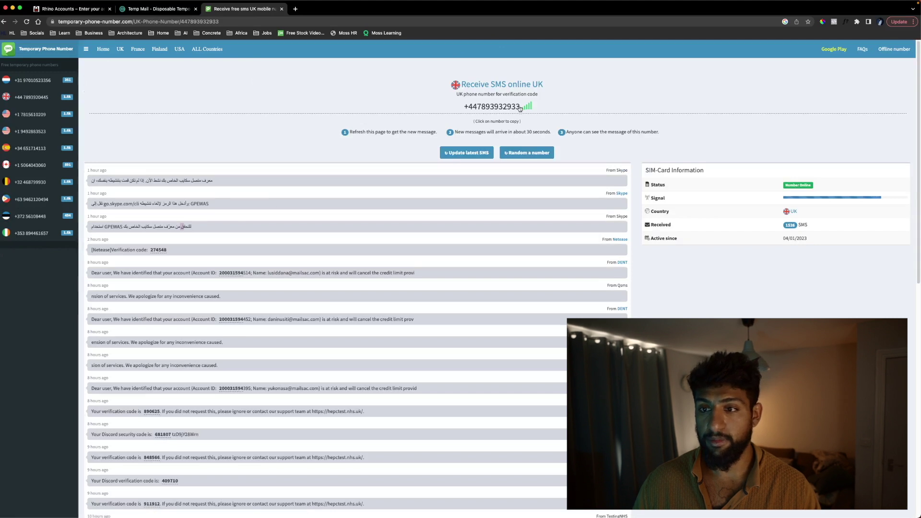
drag(520, 109, 467, 108)
right_click(482, 108)
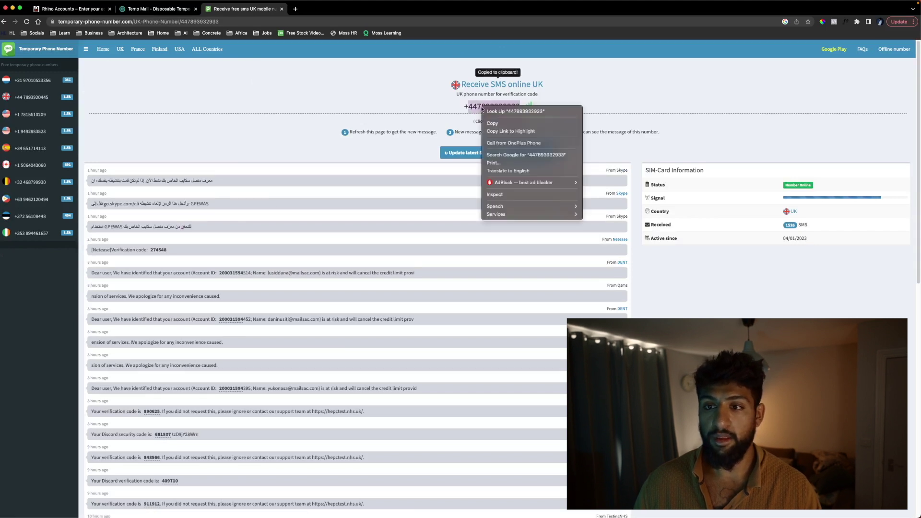
click(81, 10)
Fill the sign-up form with the copied UK number and a placeholder name, then submit it.
click(82, 10)
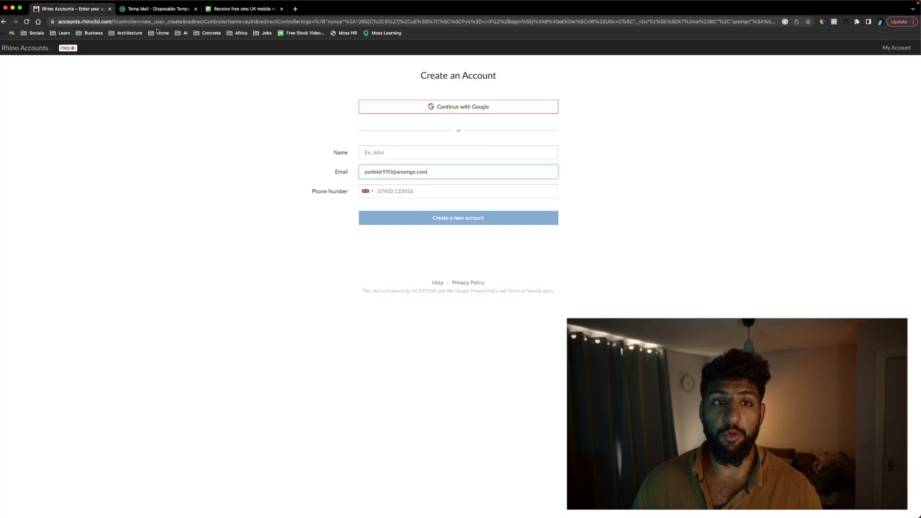
click(405, 191)
key(super+v)
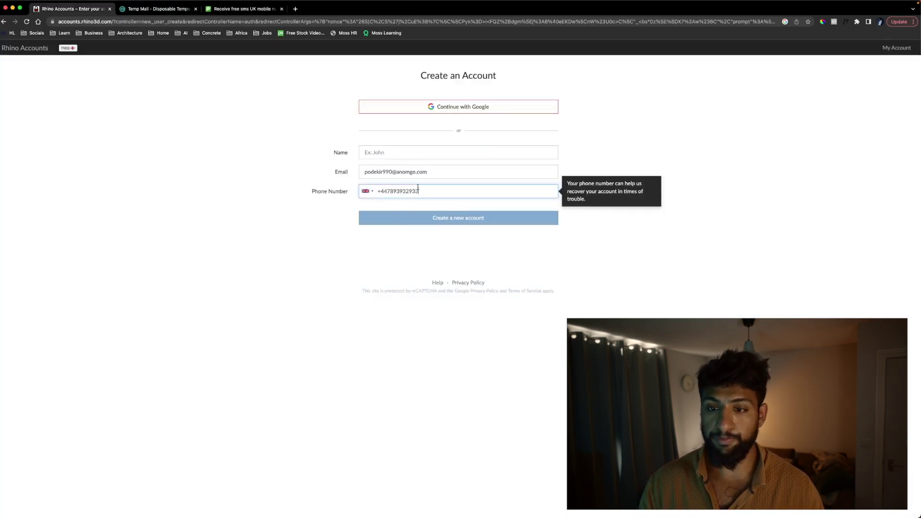
click(415, 156)
text(sdf)
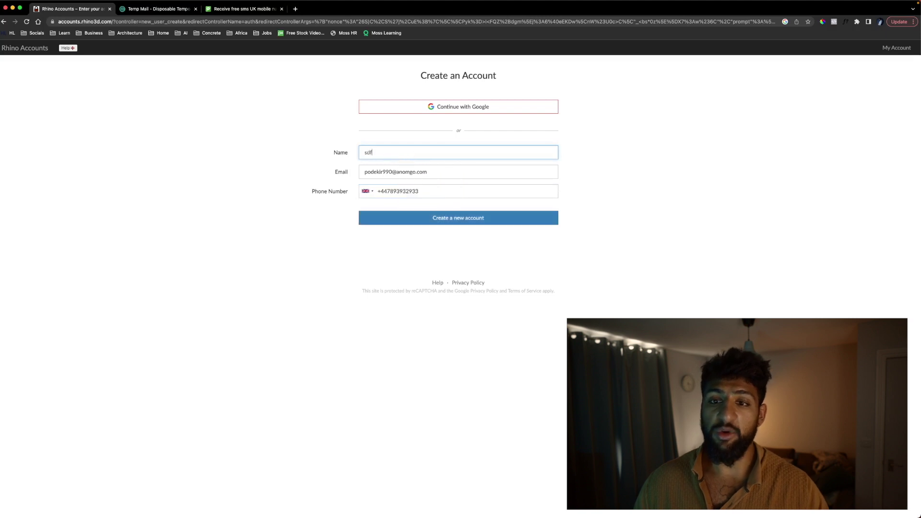
text(sd)
click(439, 222)
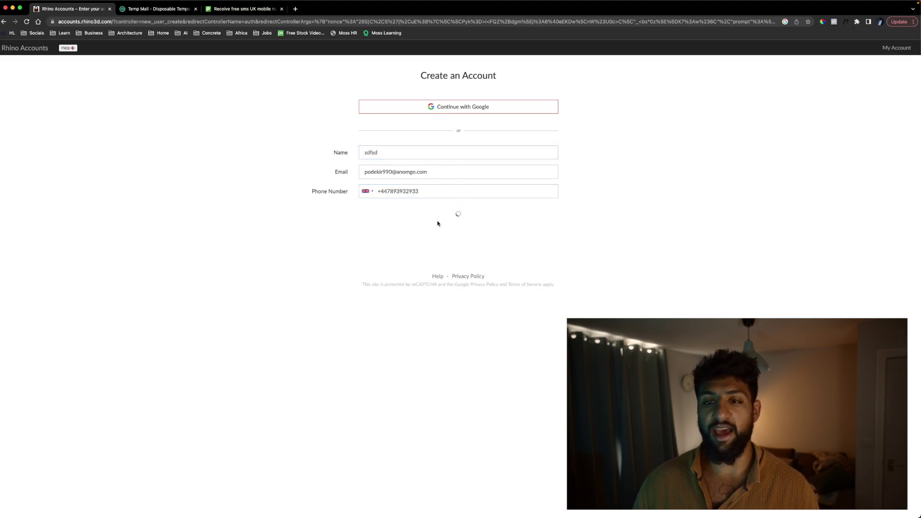
Open the Rhino Accounts confirmation email in Temp Mail and follow its account-creation link.
click(158, 9)
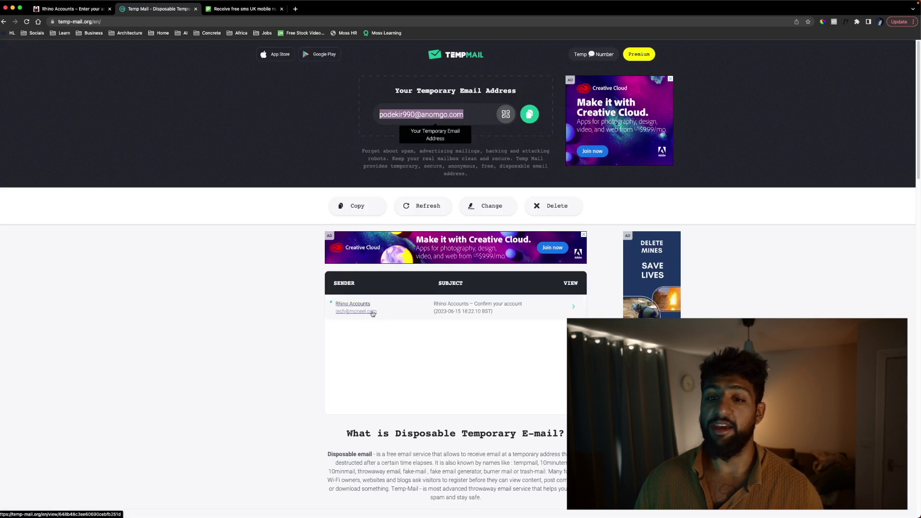
click(370, 312)
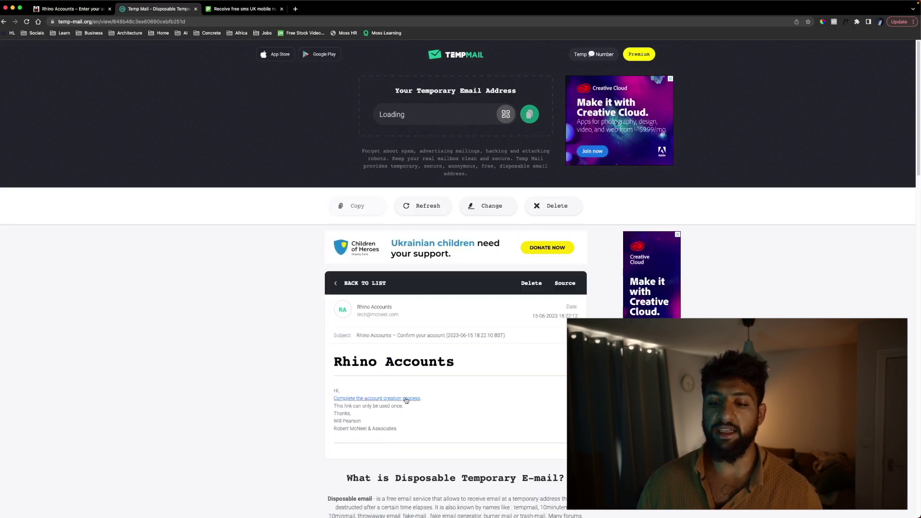
right_click(403, 399)
click(393, 285)
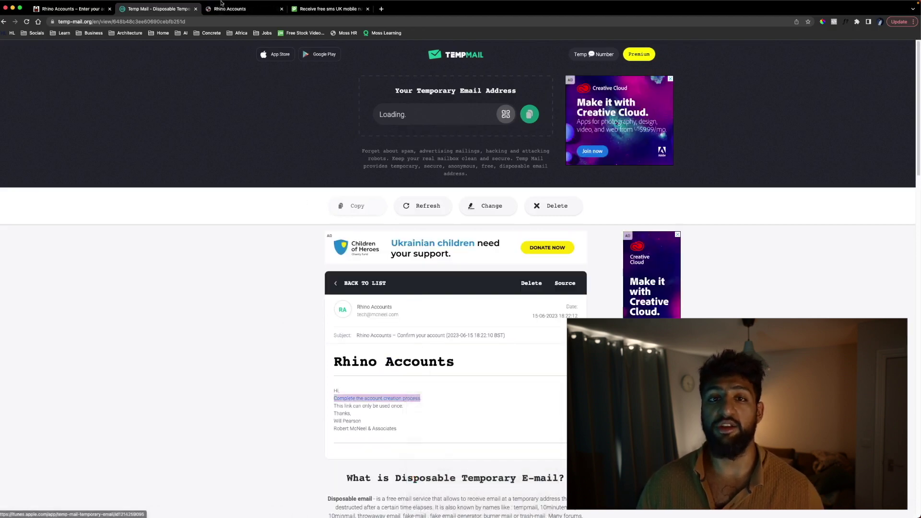
click(240, 8)
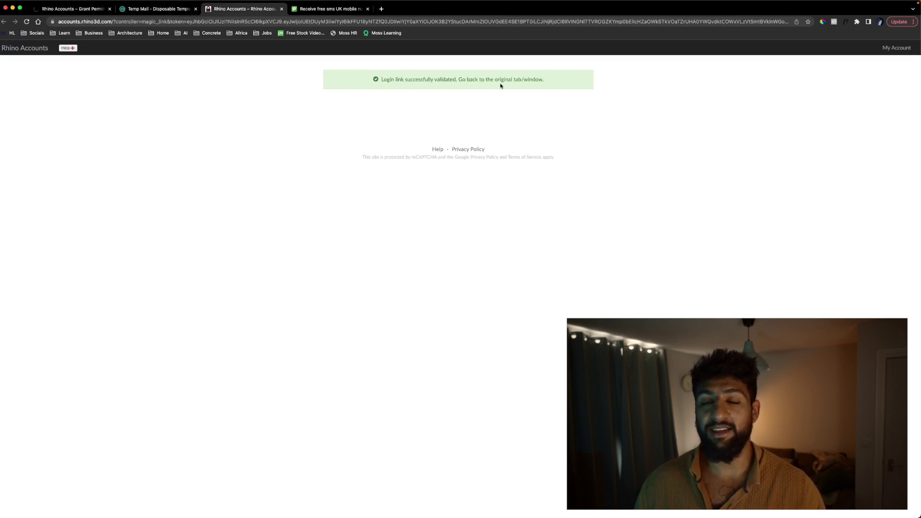
Copy the evaluation license key and download the Rhino 7 for Mac .dmg installer.
click(80, 10)
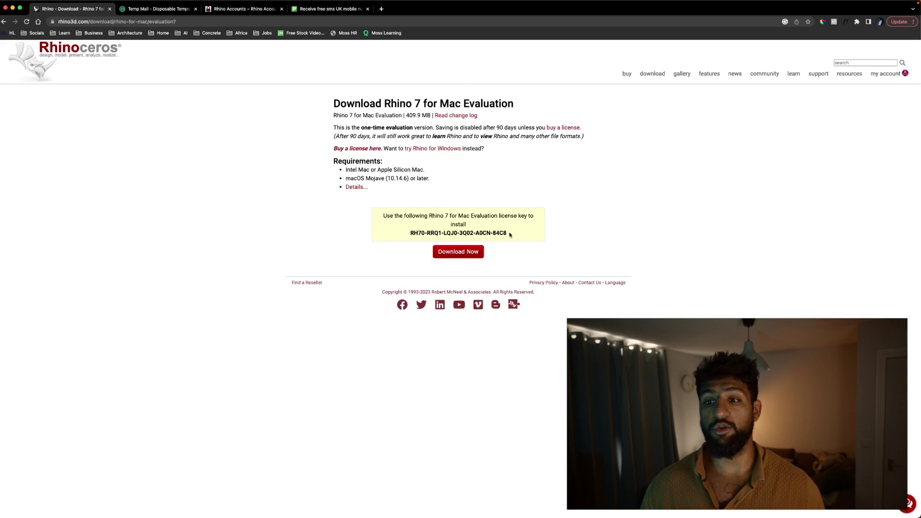
drag(513, 237, 506, 231)
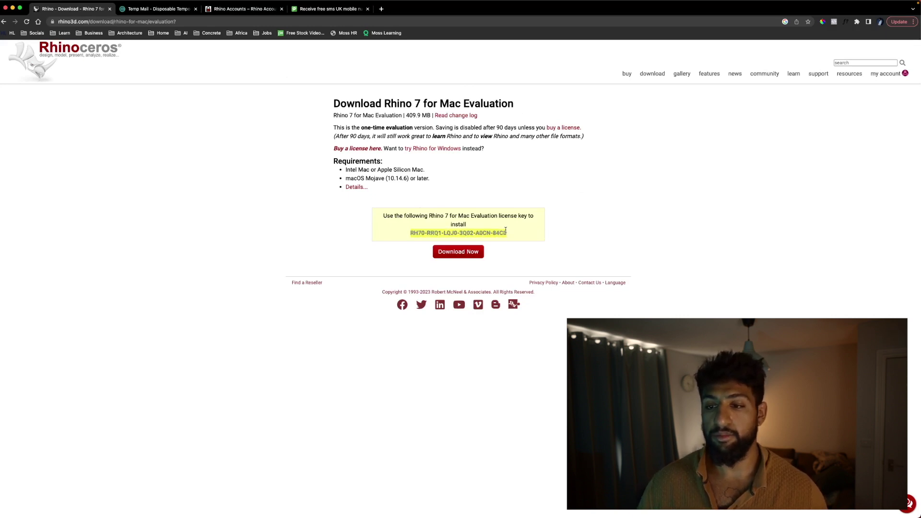
right_click(506, 231)
click(516, 246)
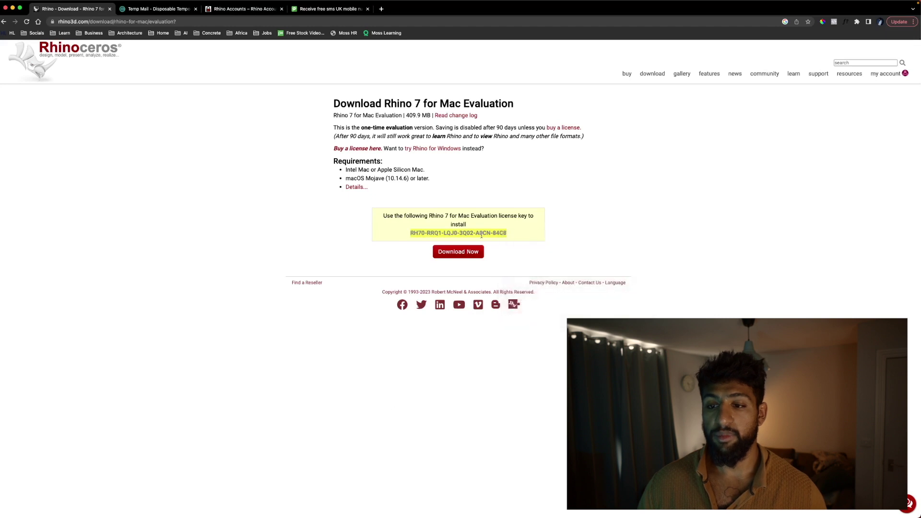
click(456, 252)
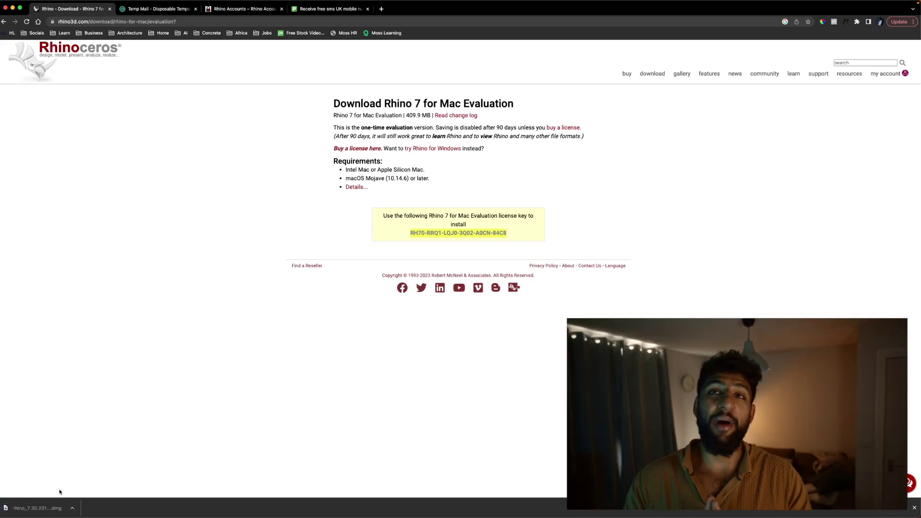
Open the downloaded .dmg and drag Rhino 7 into the Applications folder, then close the installer.
click(42, 505)
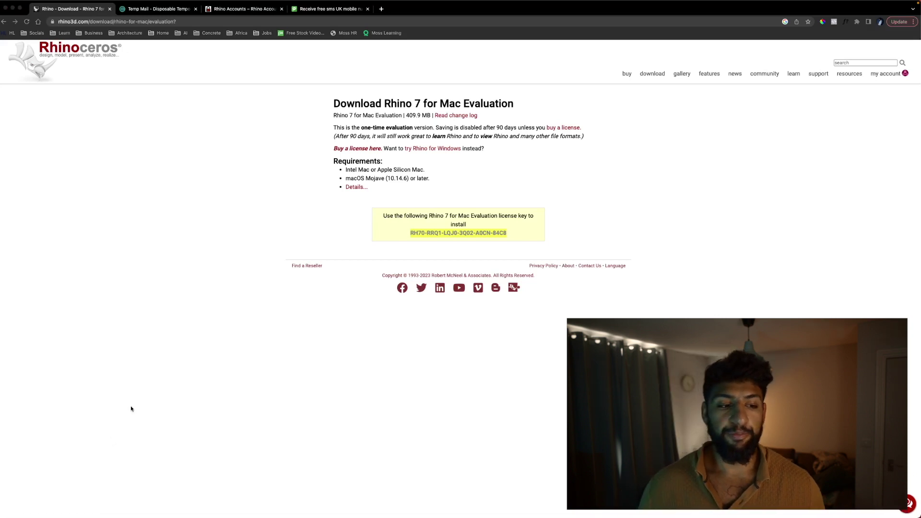
drag(67, 251, 342, 192)
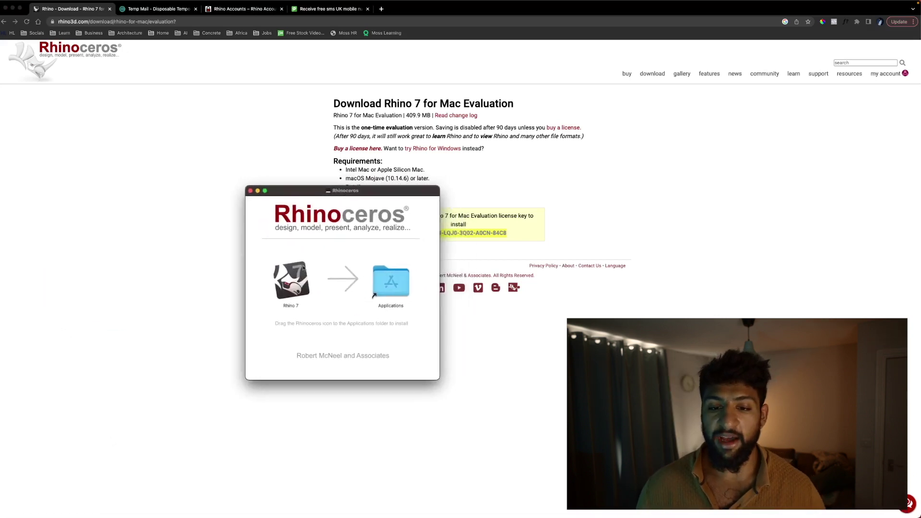
drag(287, 276, 373, 286)
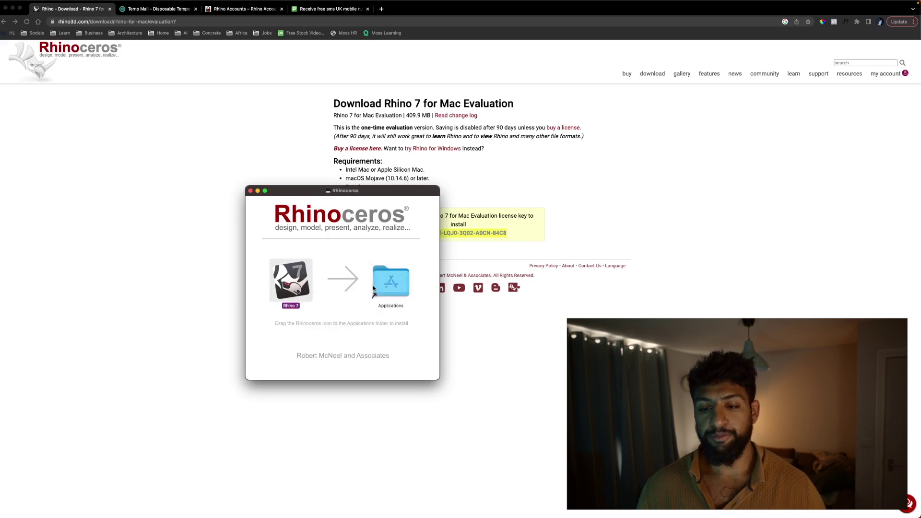
click(251, 191)
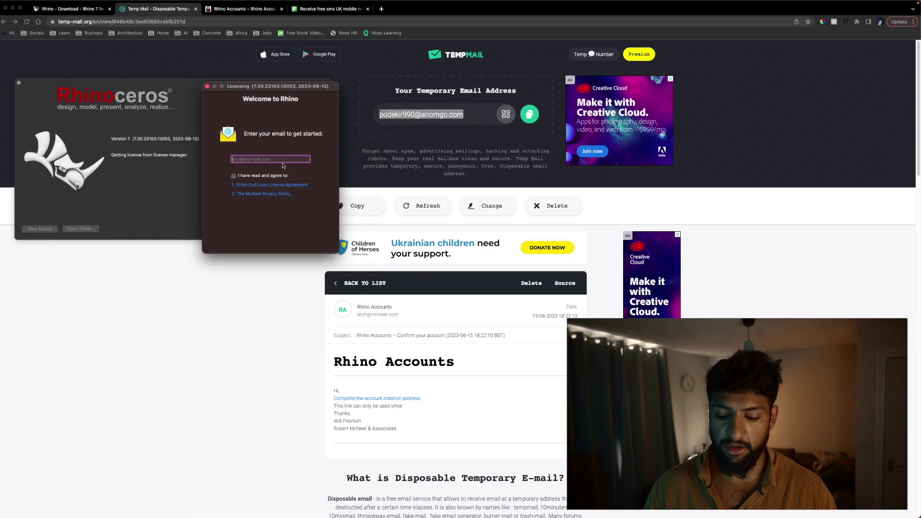
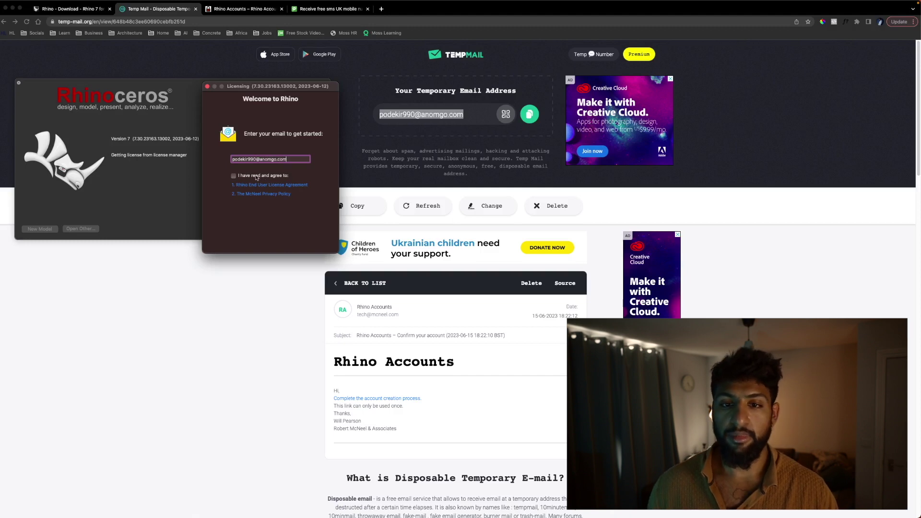
Enter the account e-mail in the Licensing dialog, accept the licence agreement and continue.
click(234, 176)
click(322, 246)
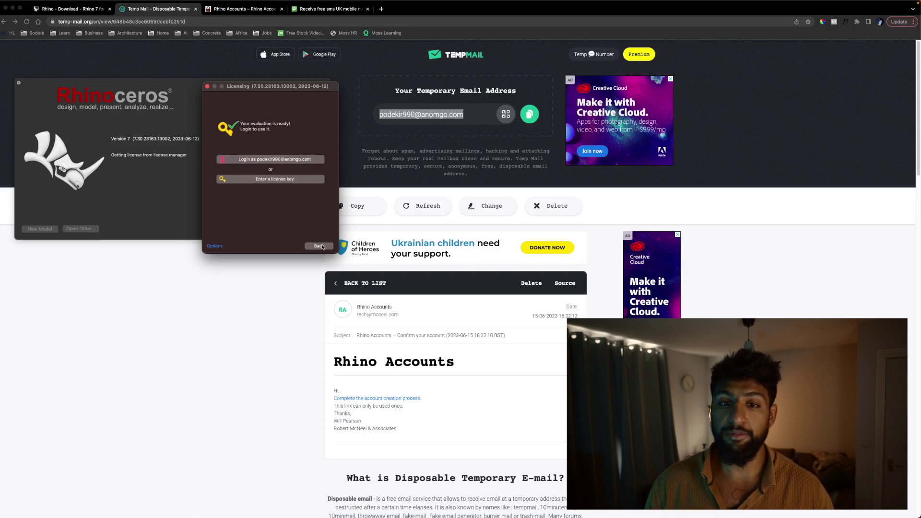
Choose to enter a license key and copy the evaluation key from the Chrome download page.
click(280, 179)
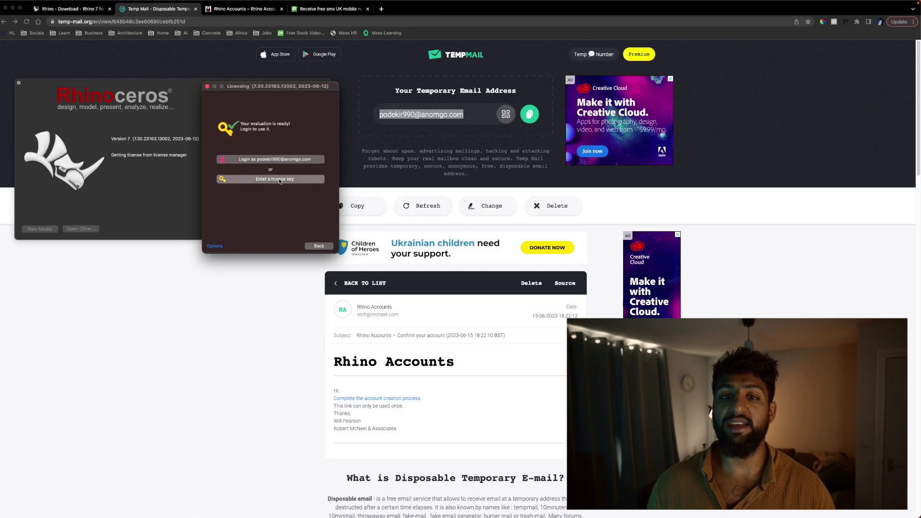
click(236, 10)
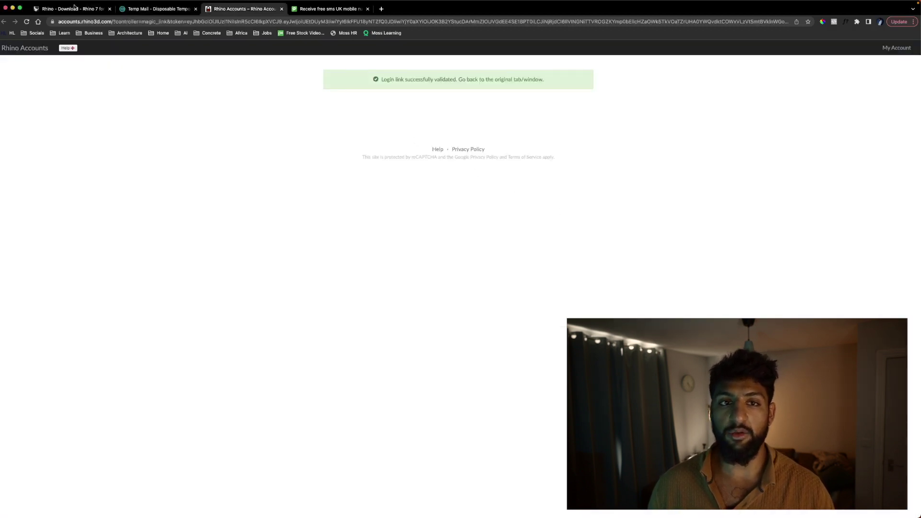
click(56, 11)
right_click(459, 236)
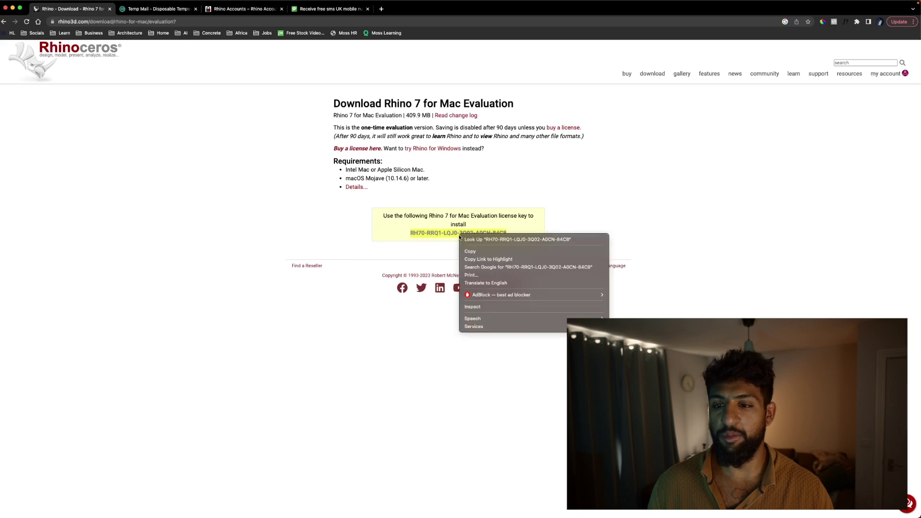
click(485, 250)
Paste the evaluation key into Rhino's License Key field and submit it.
key(ctrl+Up)
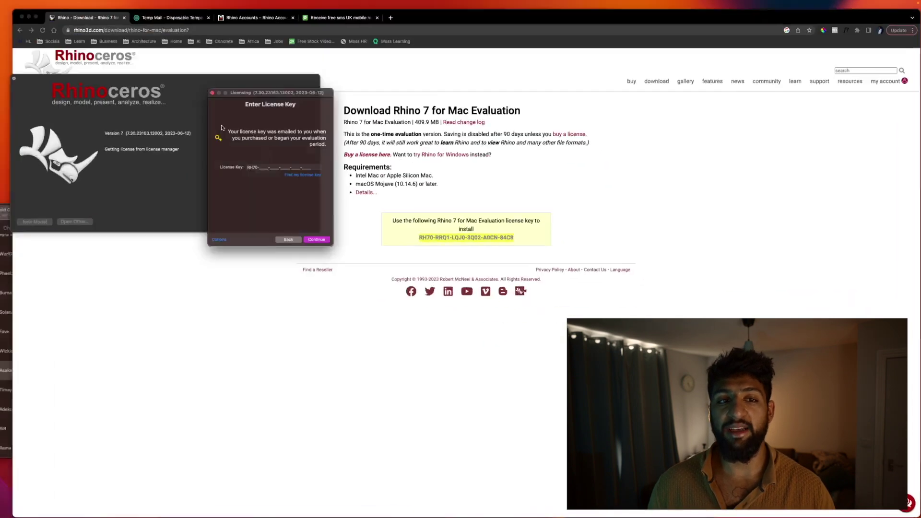
click(246, 167)
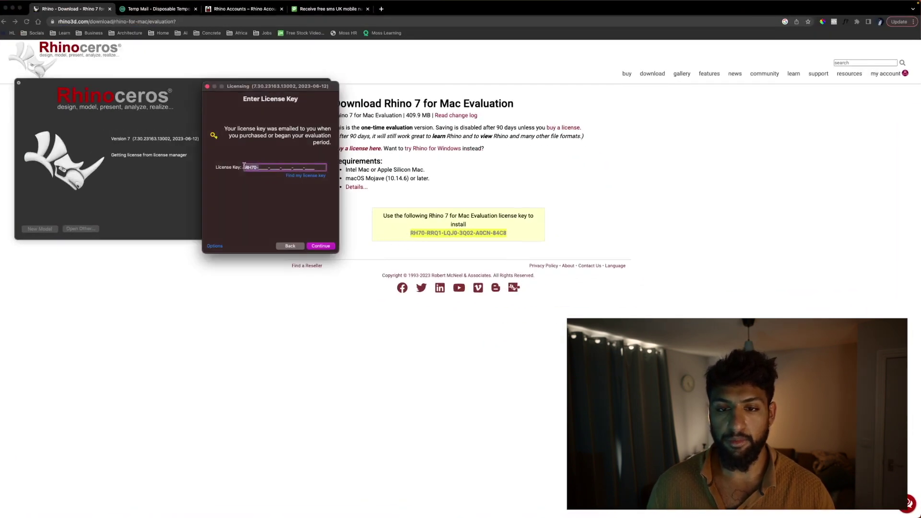
drag(319, 167, 217, 168)
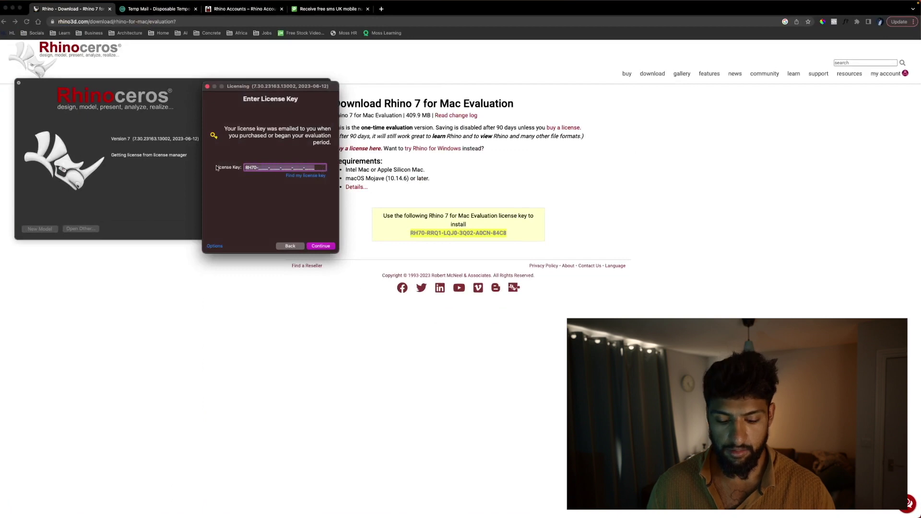
key(super+v)
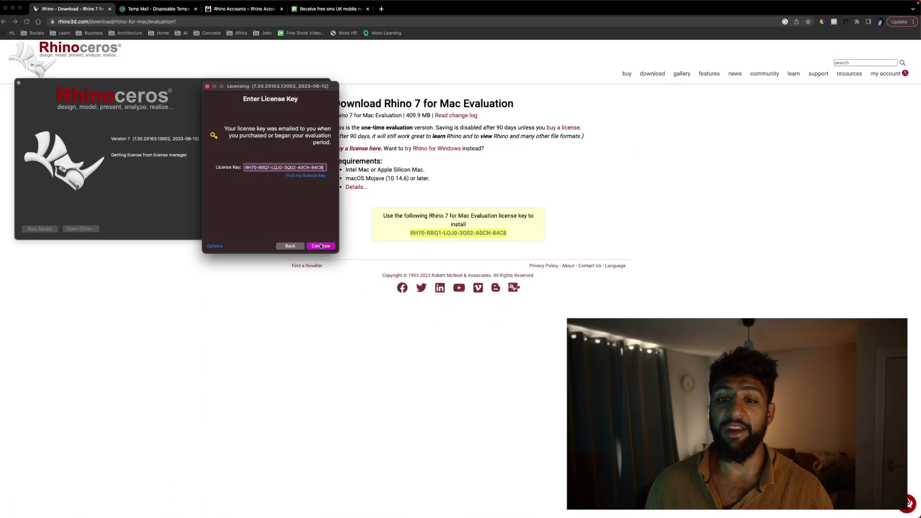
click(320, 246)
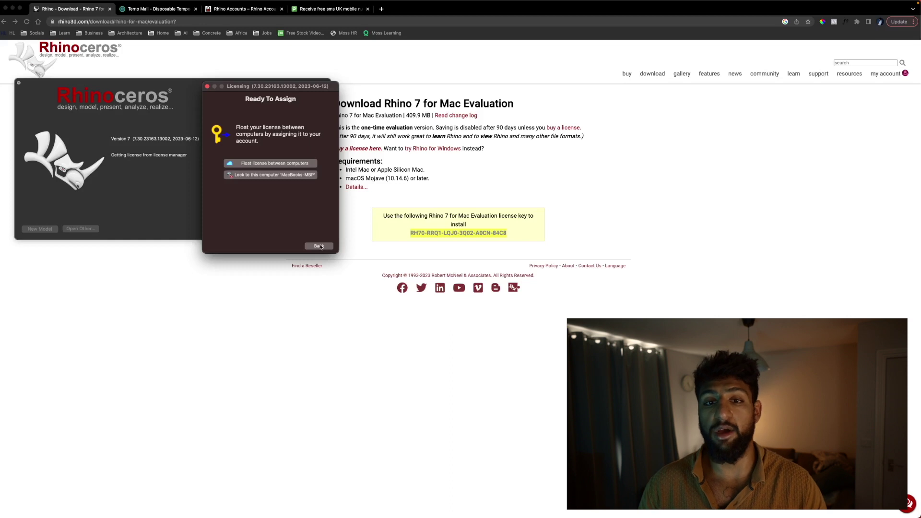
Lock the licence to this Mac, skip registration, and close once validation succeeds.
click(278, 175)
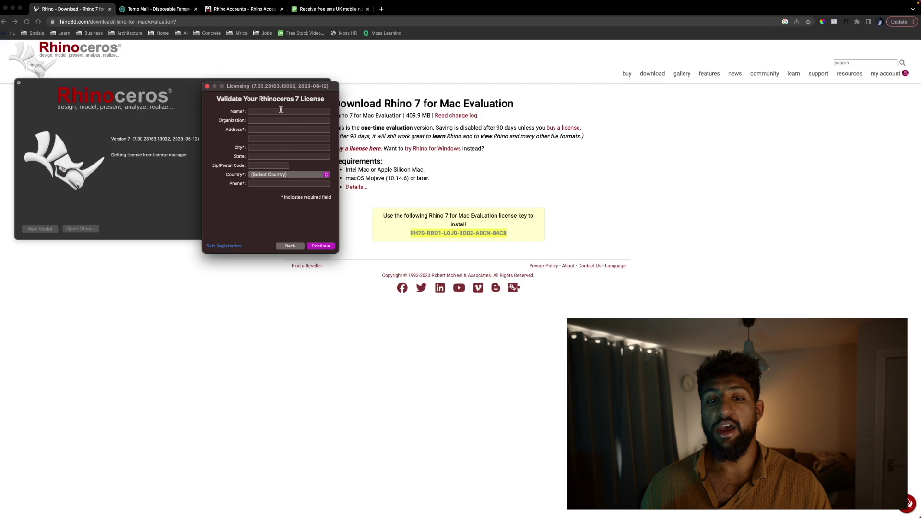
click(223, 246)
click(321, 246)
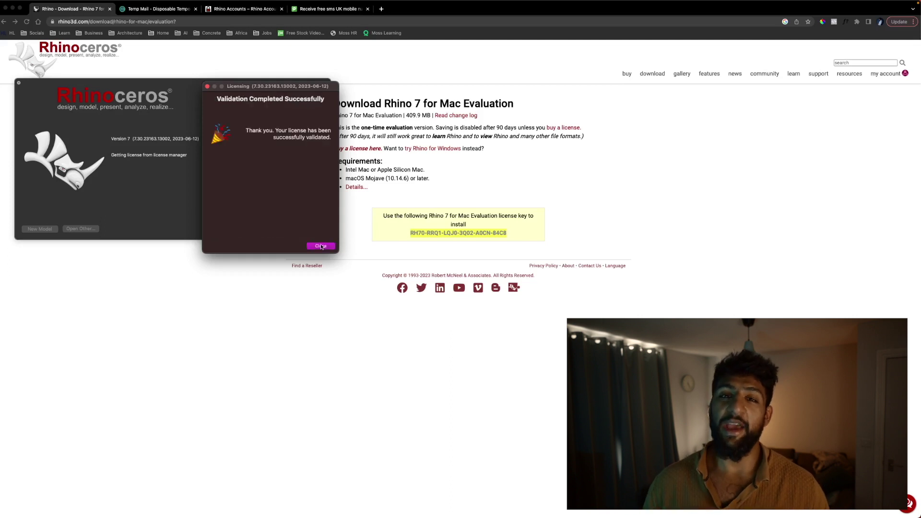
click(321, 245)
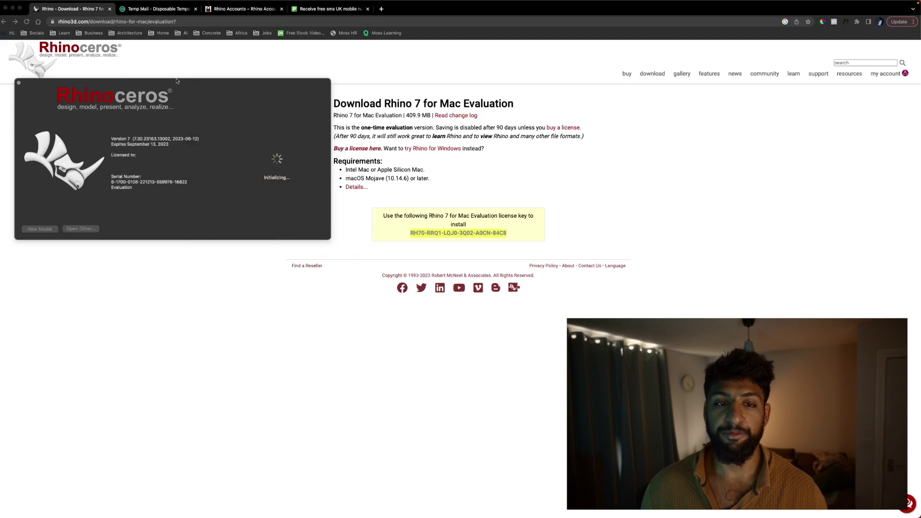
Open a new untitled millimetre model from the Large Objects - Millimeters template.
drag(185, 81, 347, 111)
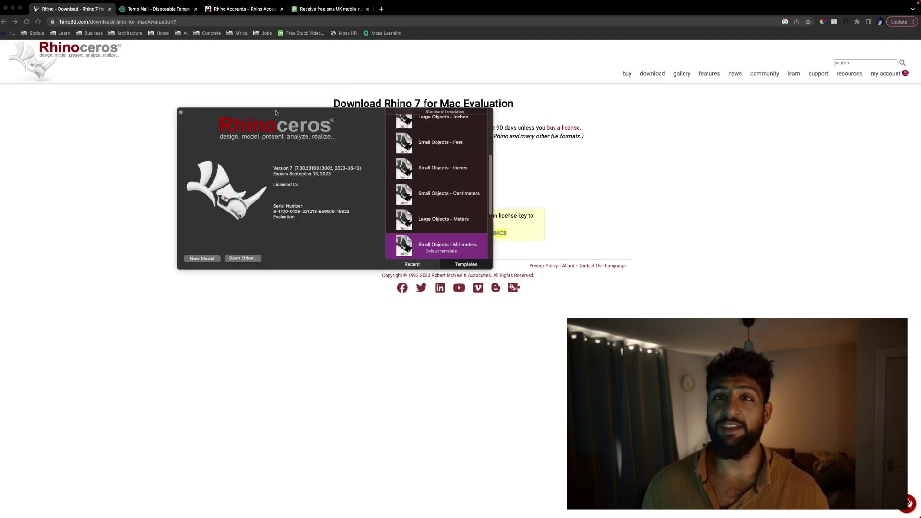
scroll(435, 168, up, 5)
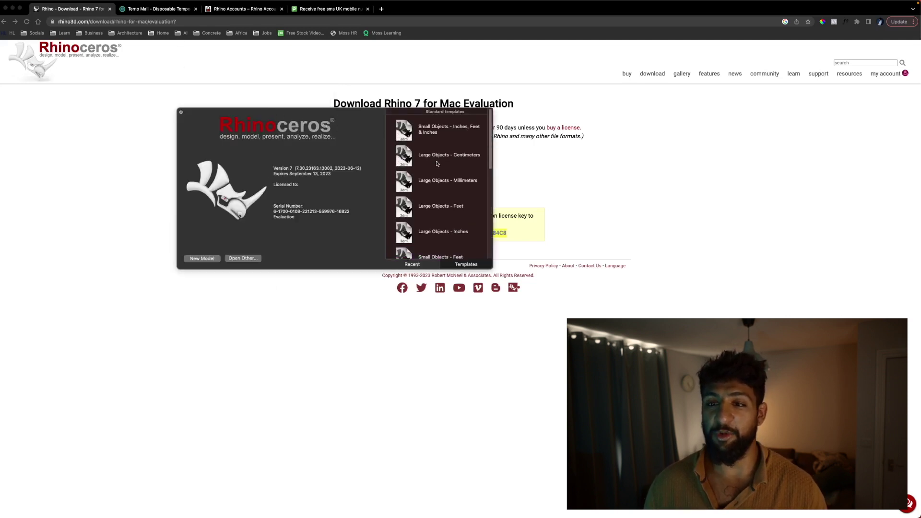
double_click(453, 184)
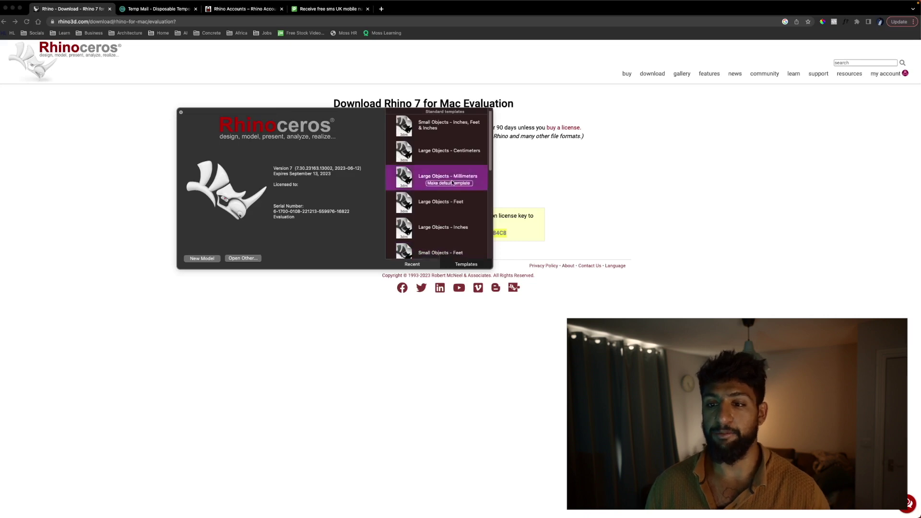
drag(270, 106, 219, 49)
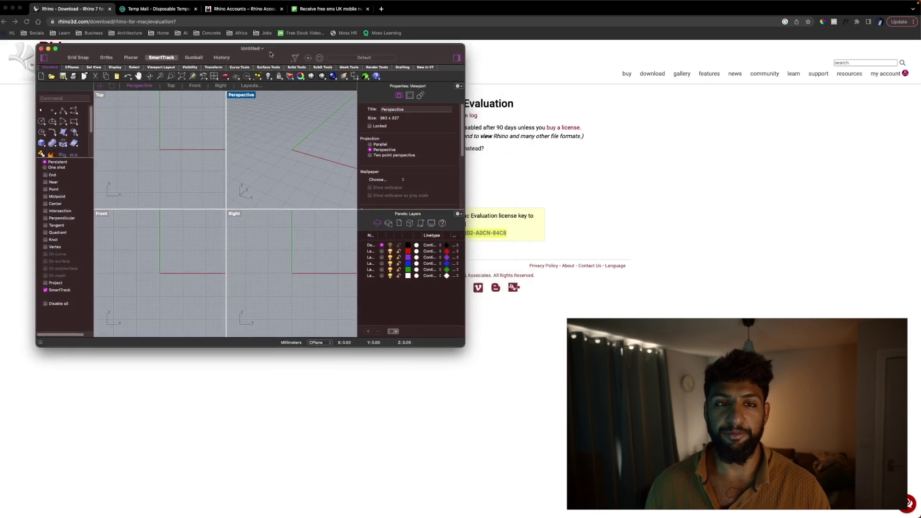